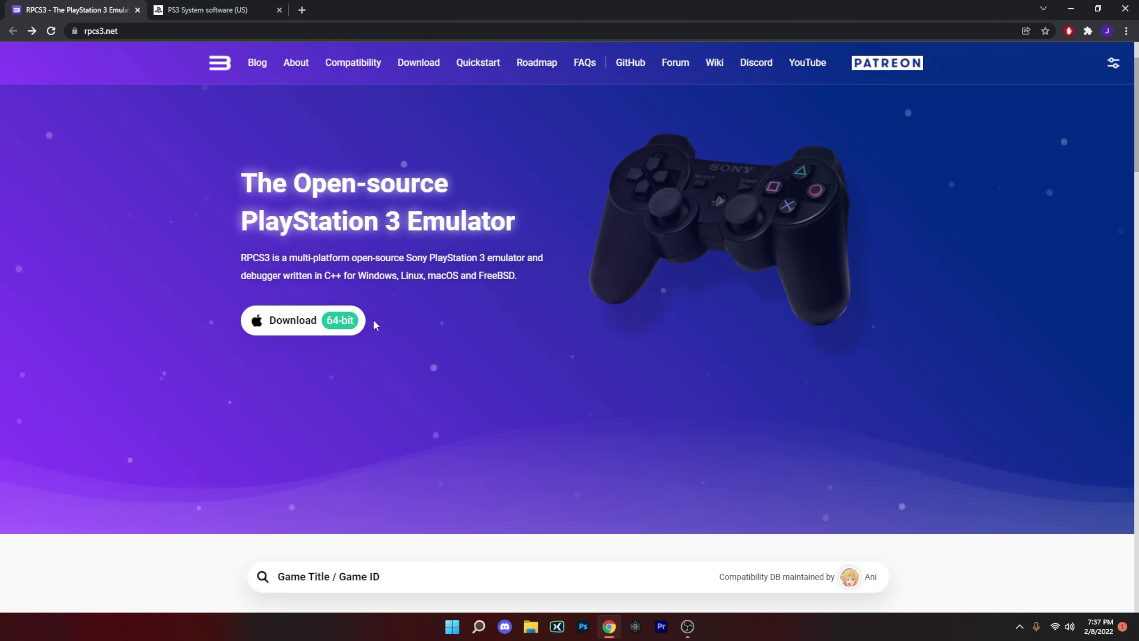
Download the Windows build of RPCS3 from the rpcs3.net download page
click(306, 320)
scroll(182, 329, down, 5)
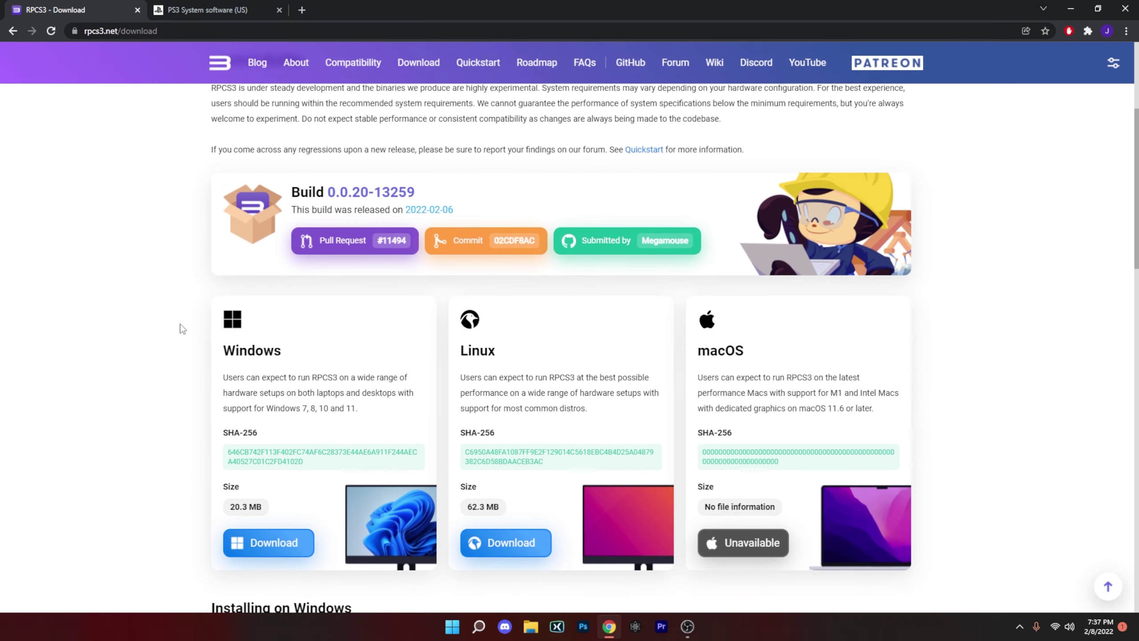
scroll(178, 309, down, 1)
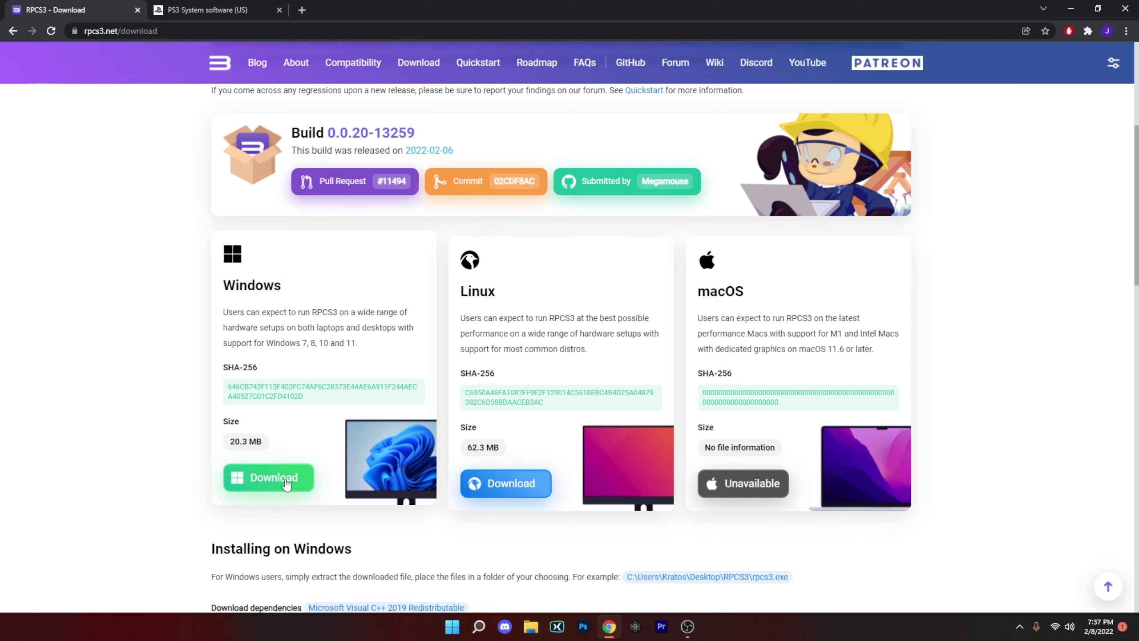
click(271, 479)
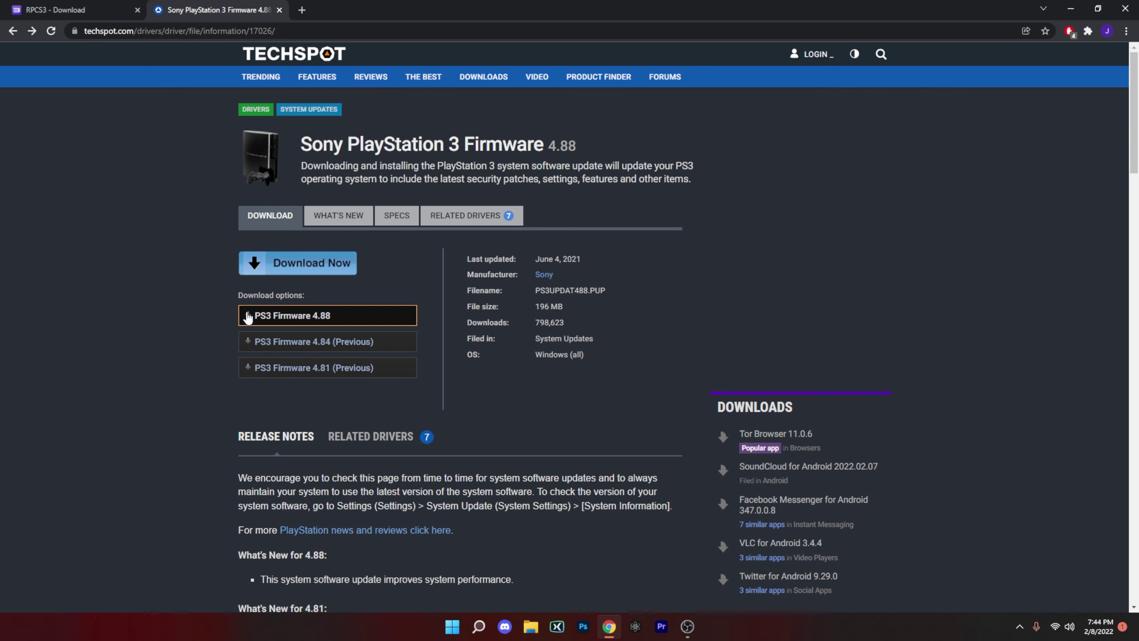
Download PS3 Firmware 4.88 from the TechSpot page
click(344, 320)
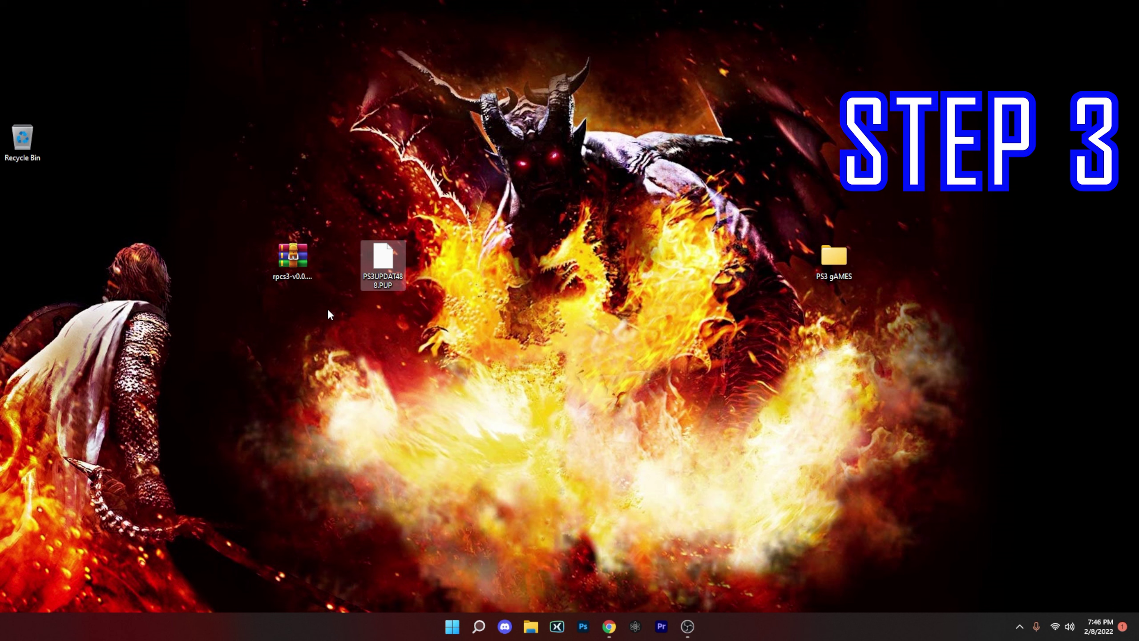
Extract the RPCS3 archive into its own rpcs3 folder with WinRAR
drag(304, 261, 239, 263)
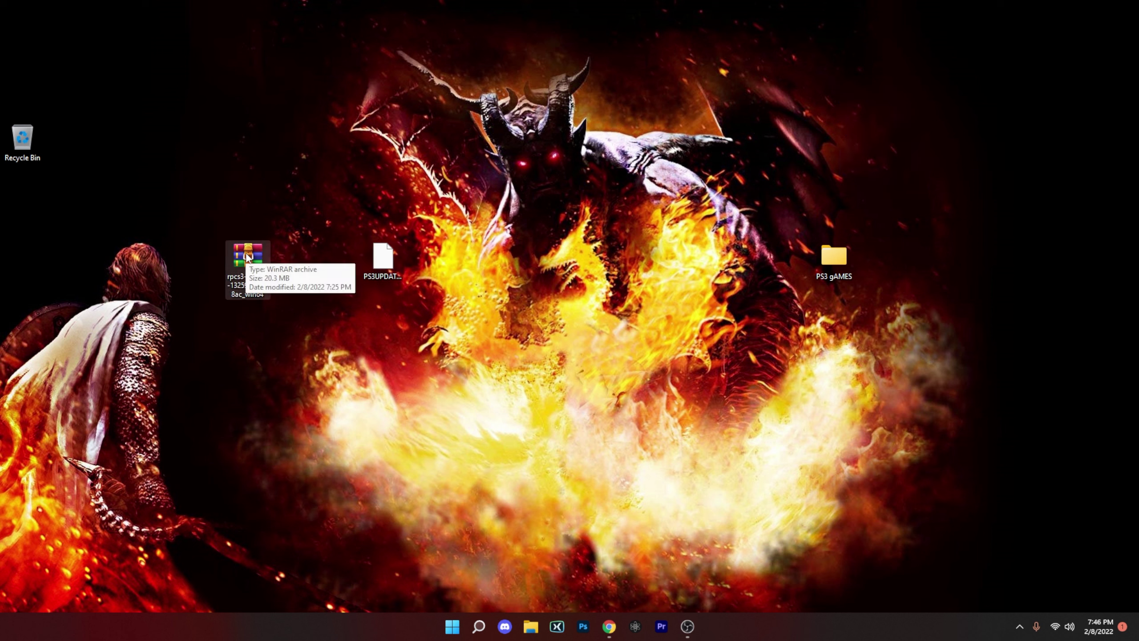
right_click(247, 257)
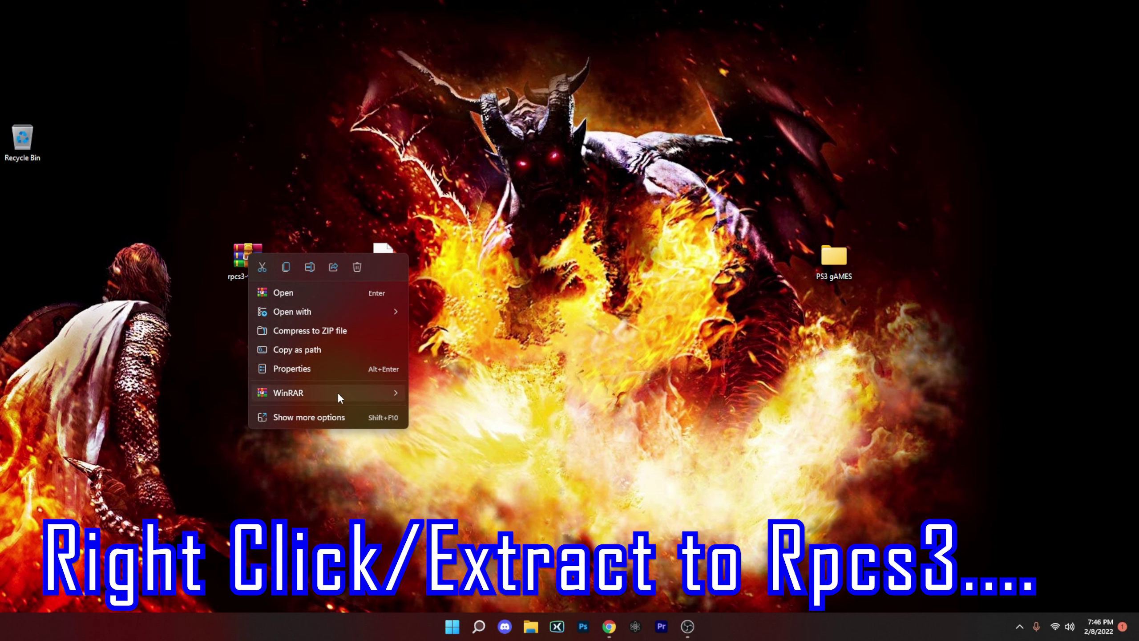
mouse_move(337, 392)
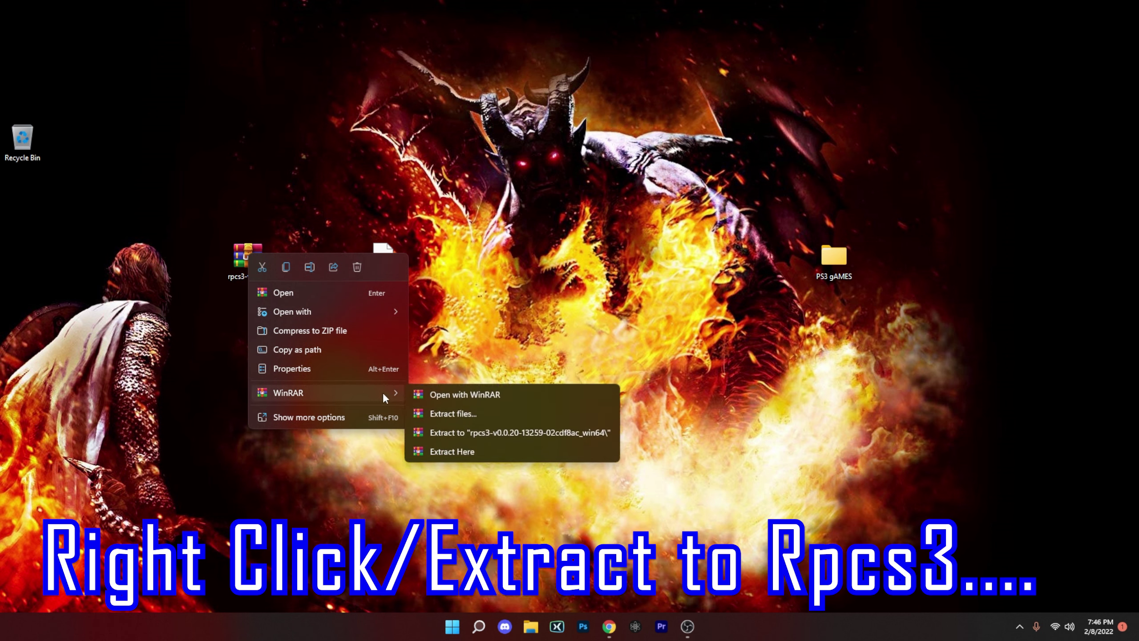
click(497, 434)
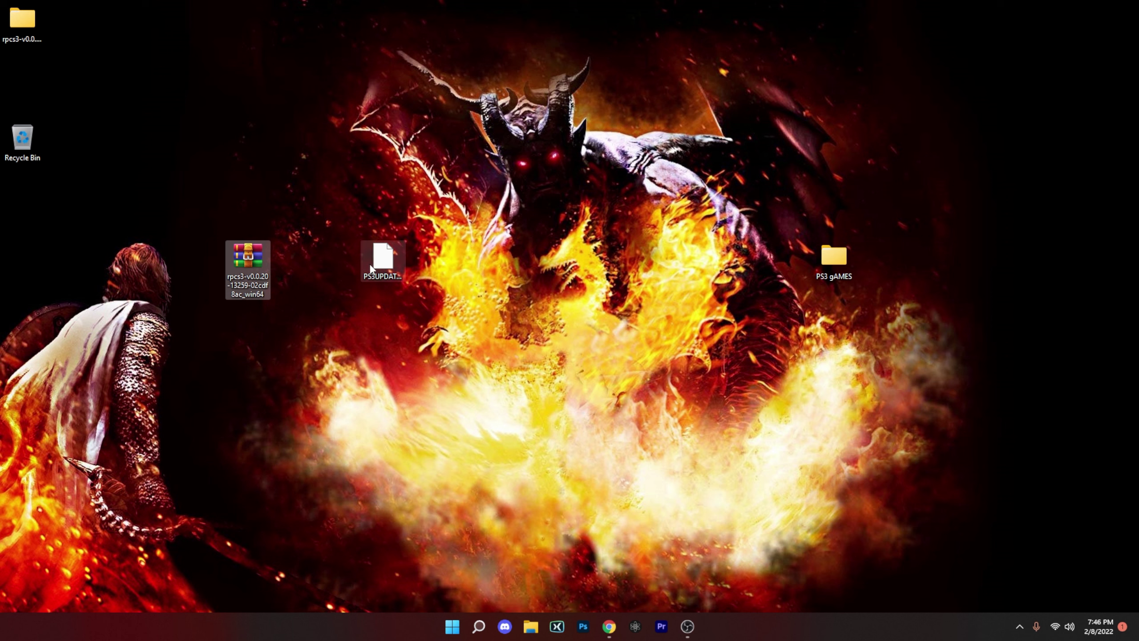
Delete the archive and move PS3UPDAT488.PUP into the rpcs3 folder
drag(251, 262, 26, 144)
drag(22, 43, 284, 255)
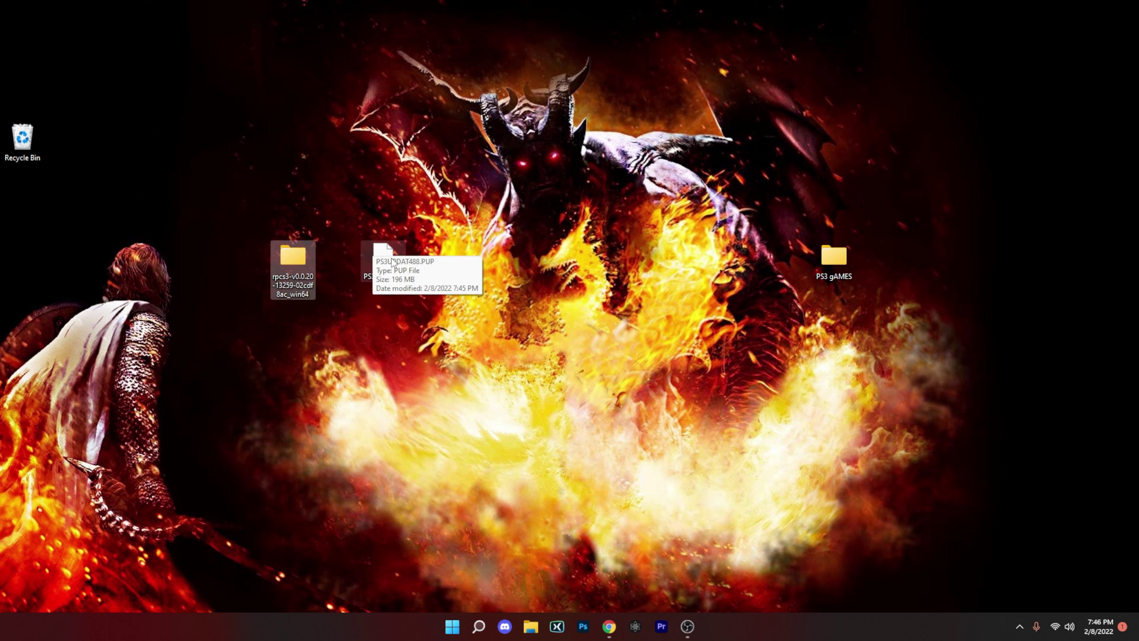
drag(395, 263, 297, 259)
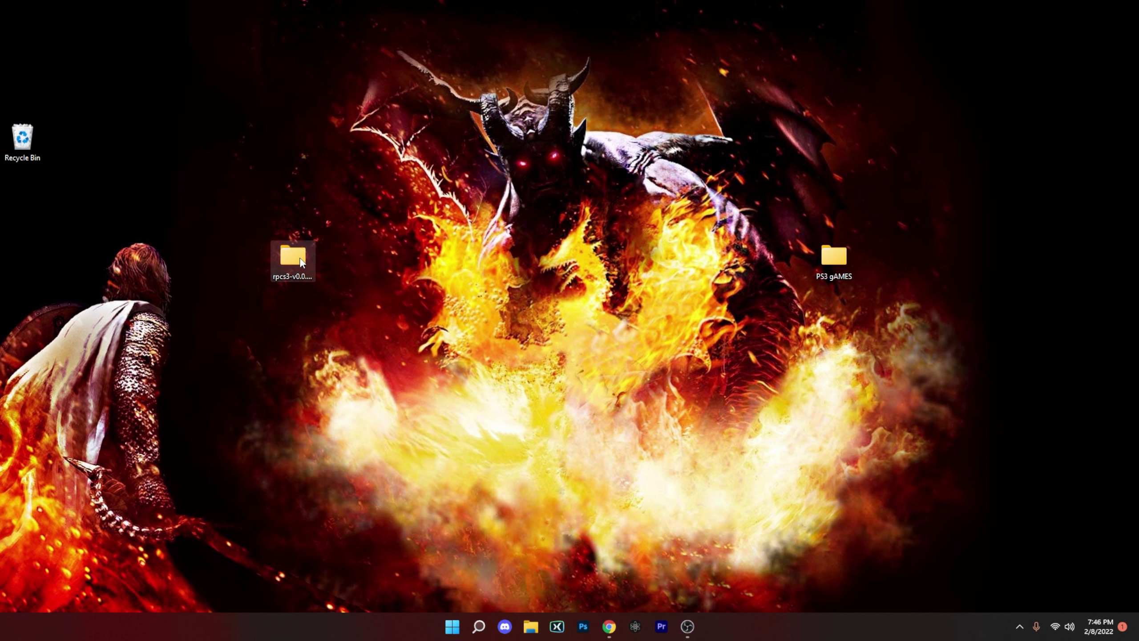
Open the rpcs3 folder on the desktop and run the rpcs3 application
click(304, 263)
double_click(296, 261)
scroll(305, 291, down, 3)
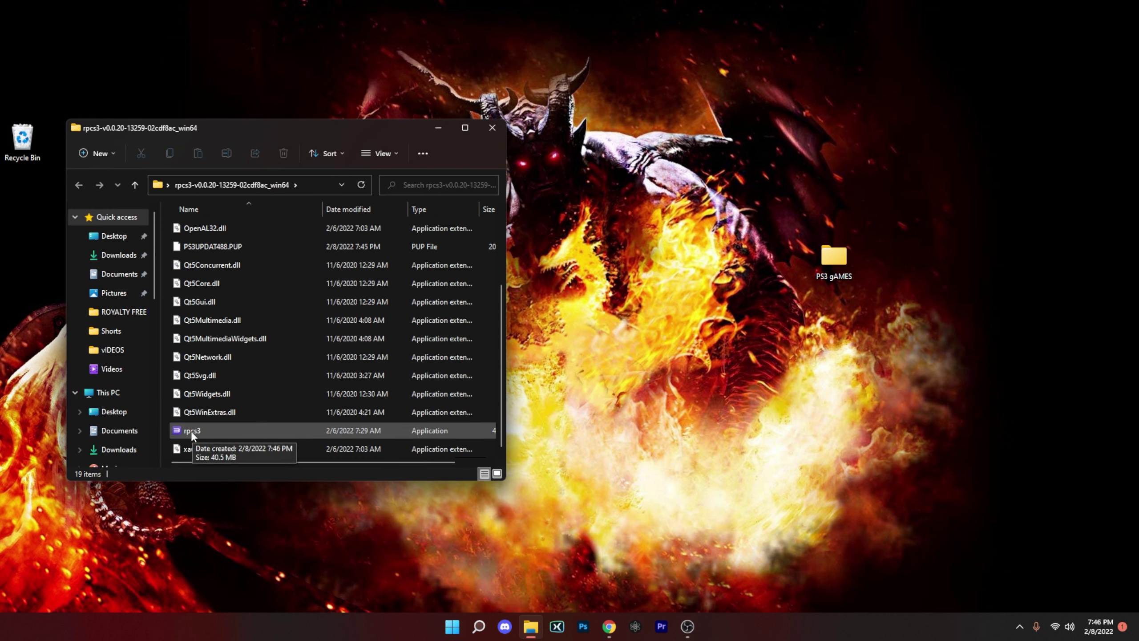
double_click(225, 430)
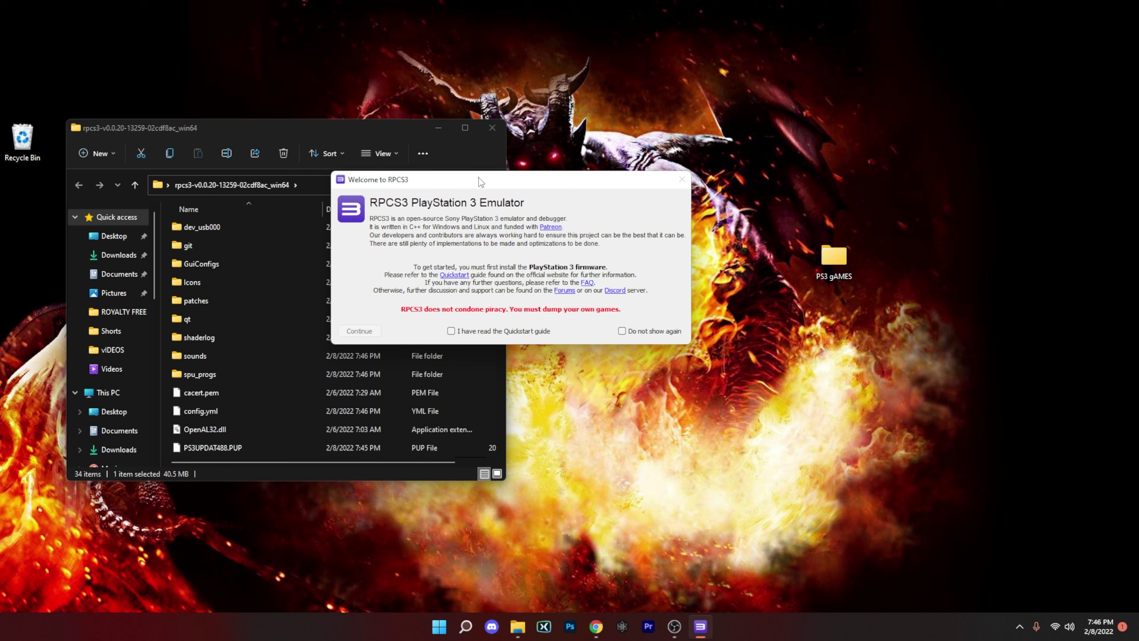
Confirm having read the Quickstart guide and continue past the Welcome dialog
drag(480, 180, 471, 175)
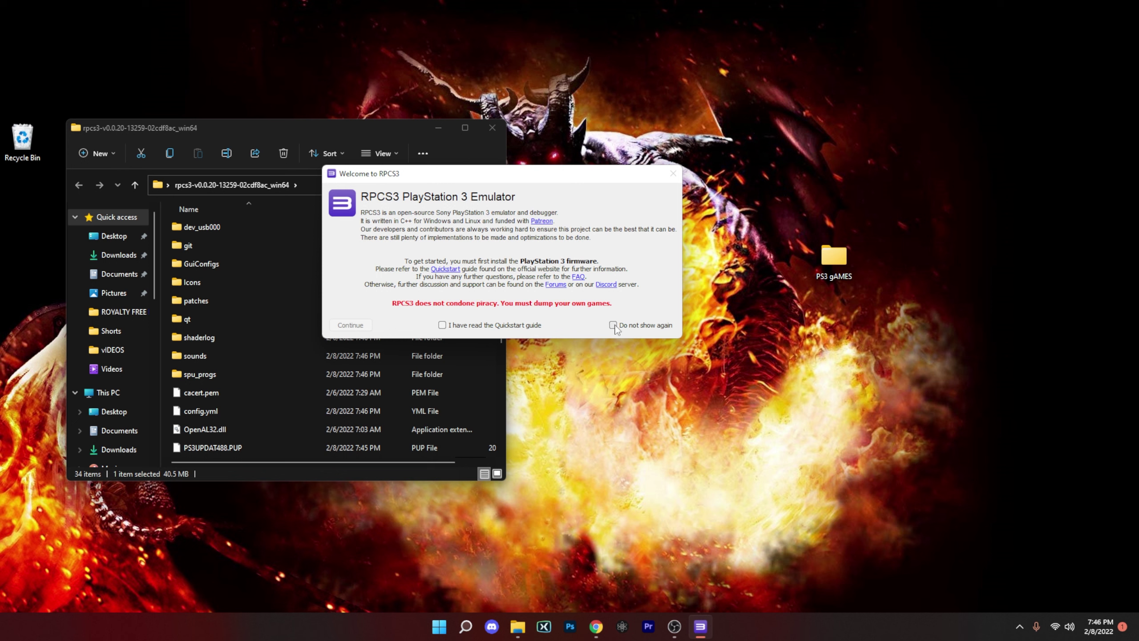
click(442, 325)
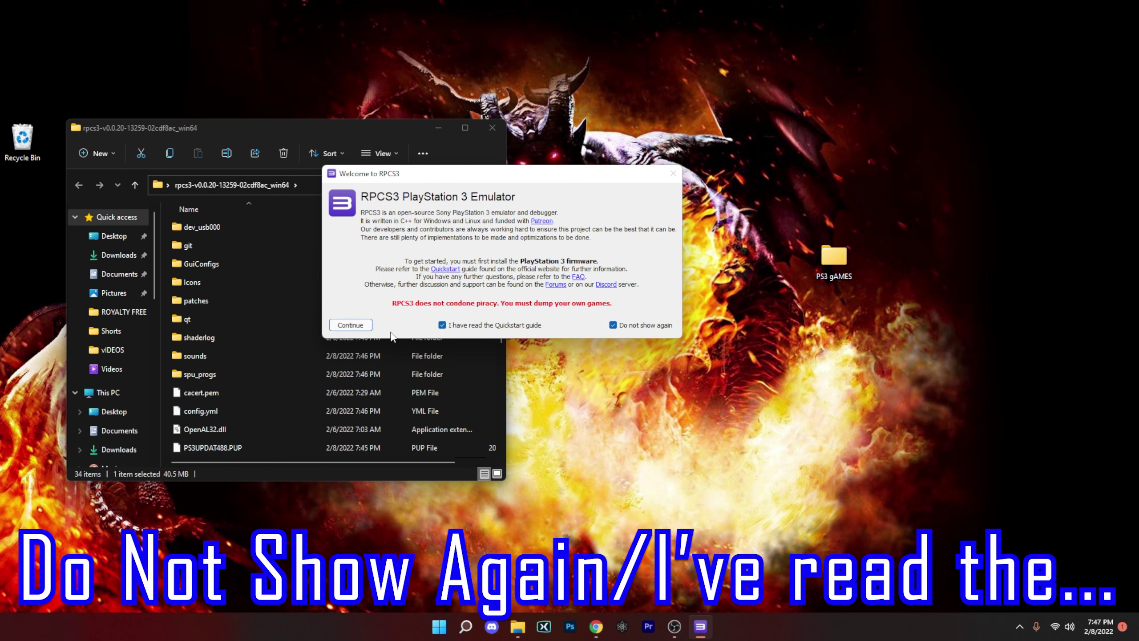
click(350, 325)
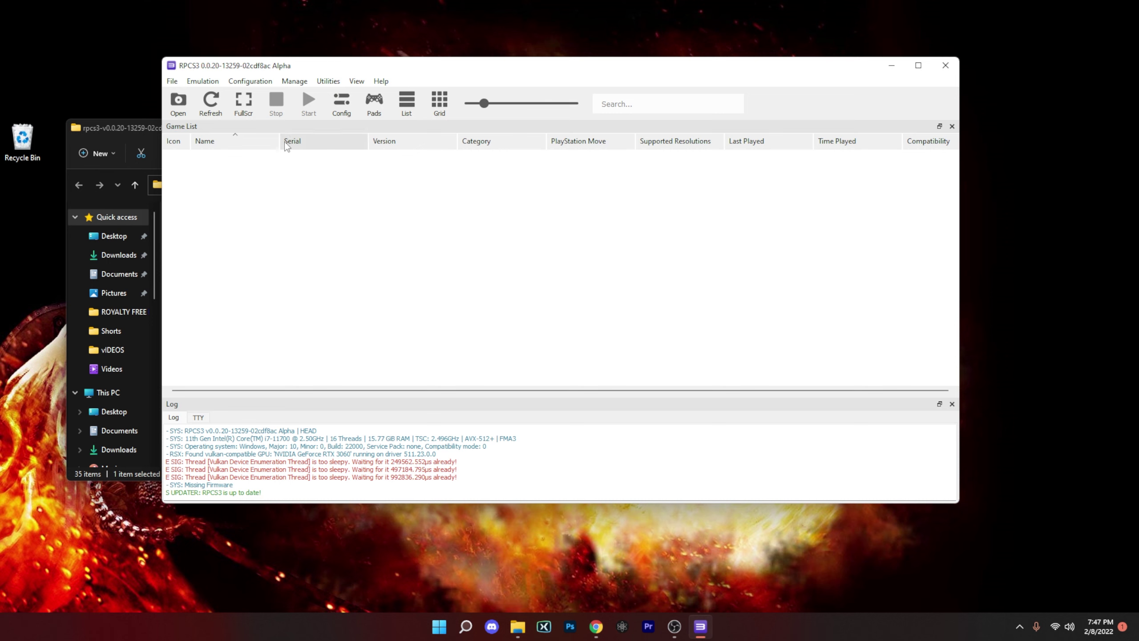
Start installing firmware from a file and browse to the Desktop's rpcs3 folder
click(172, 82)
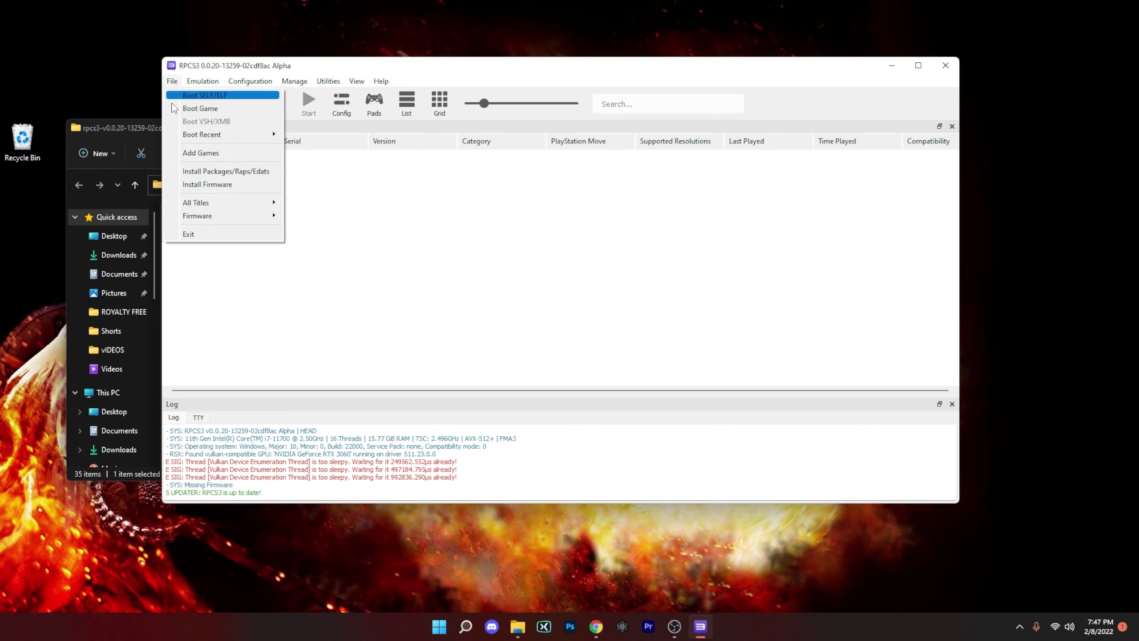
click(212, 183)
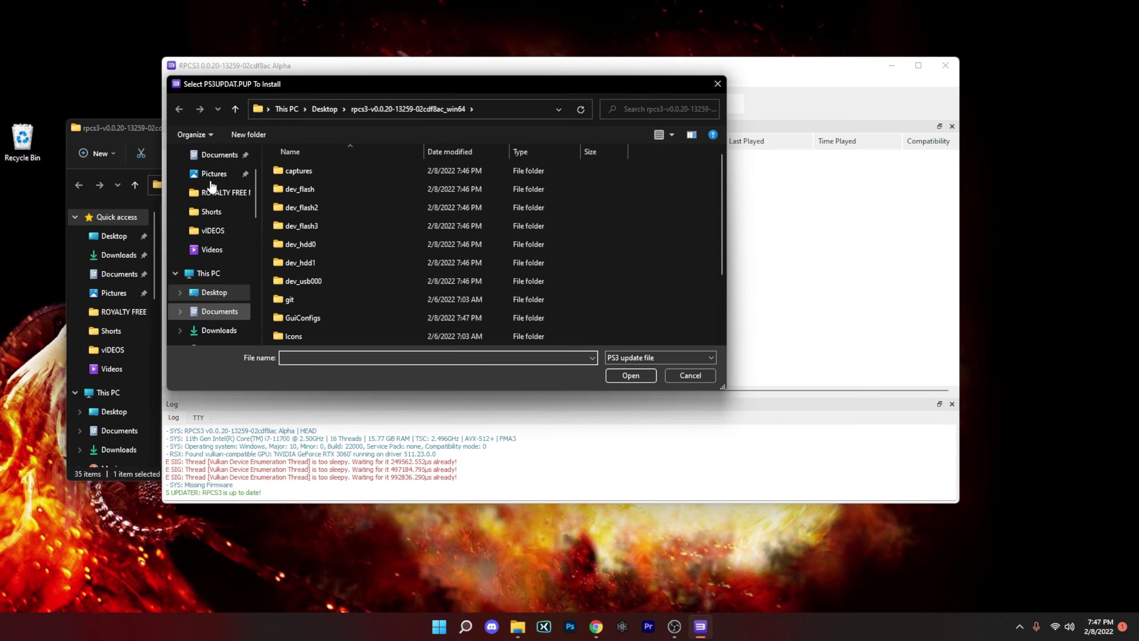
scroll(216, 184, up, 2)
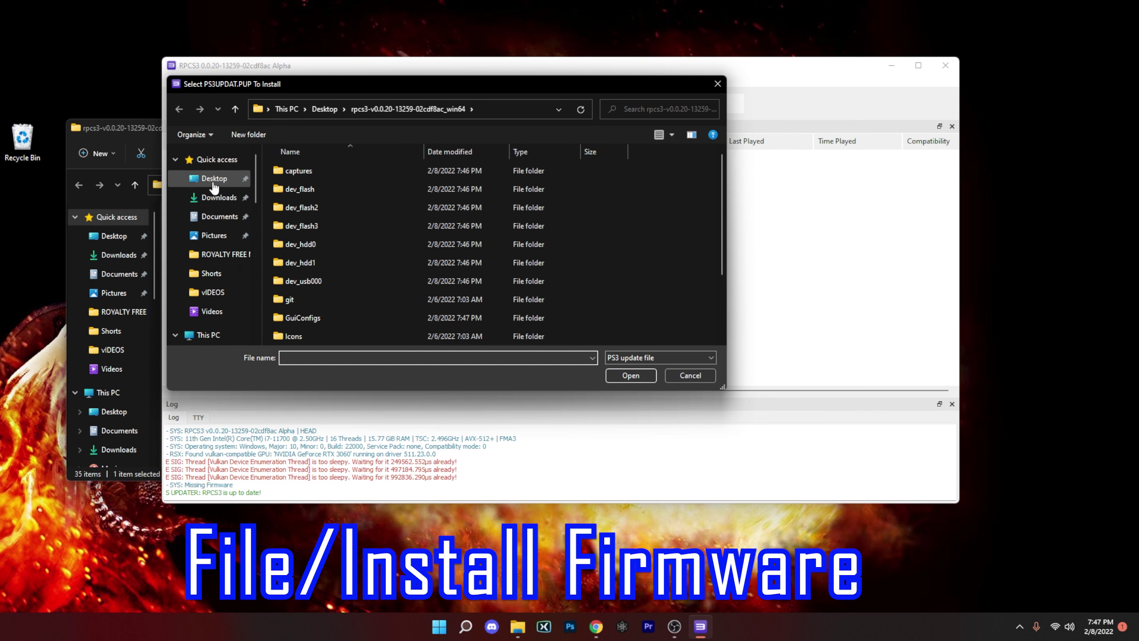
click(213, 179)
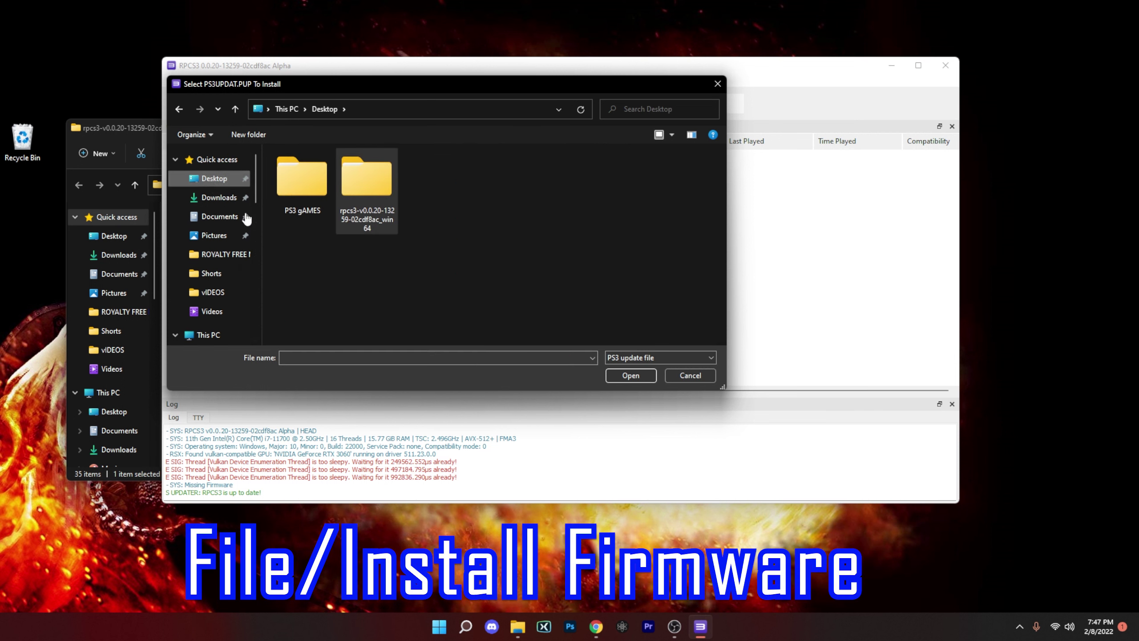
double_click(387, 189)
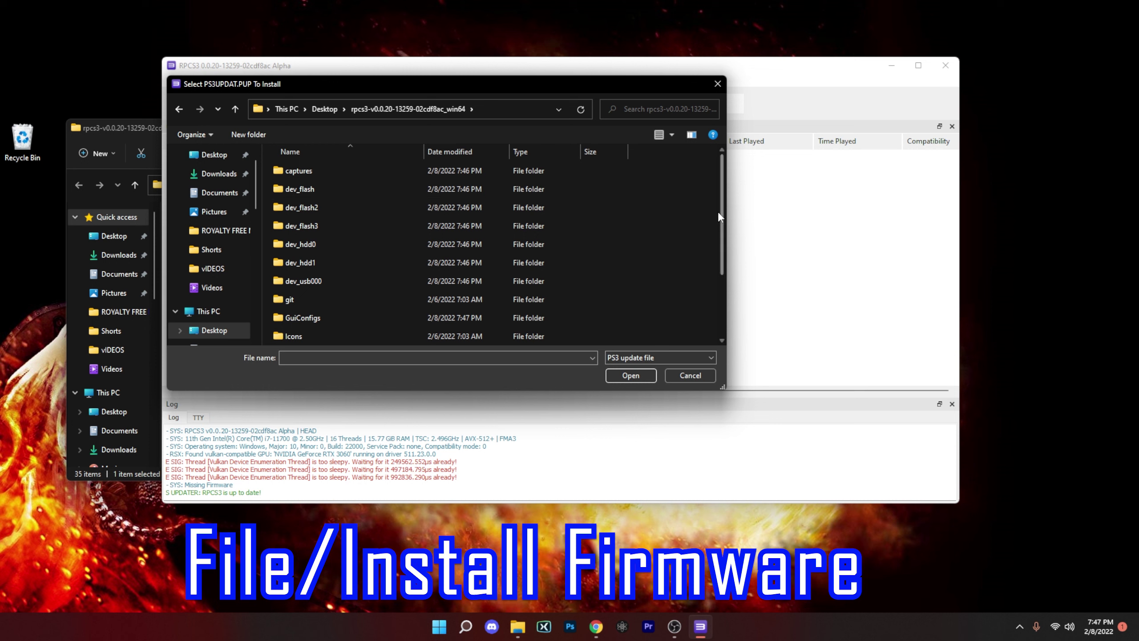
Show All pup files and install firmware 4.88 from PS3UPDAT488.PUP
drag(722, 219, 676, 237)
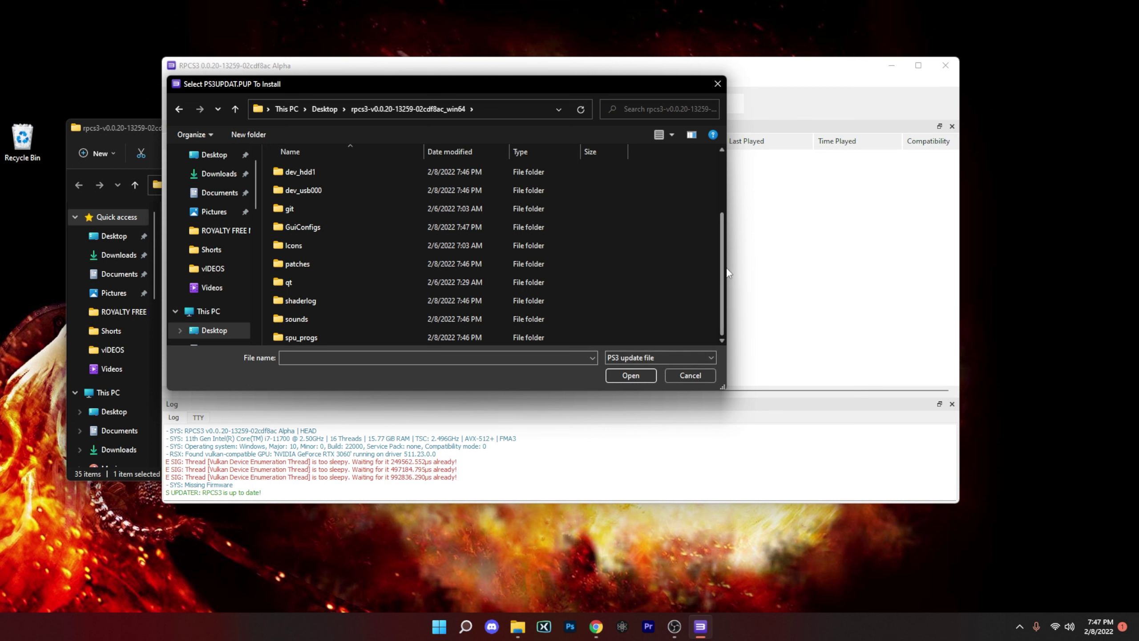
scroll(720, 231, up, 2)
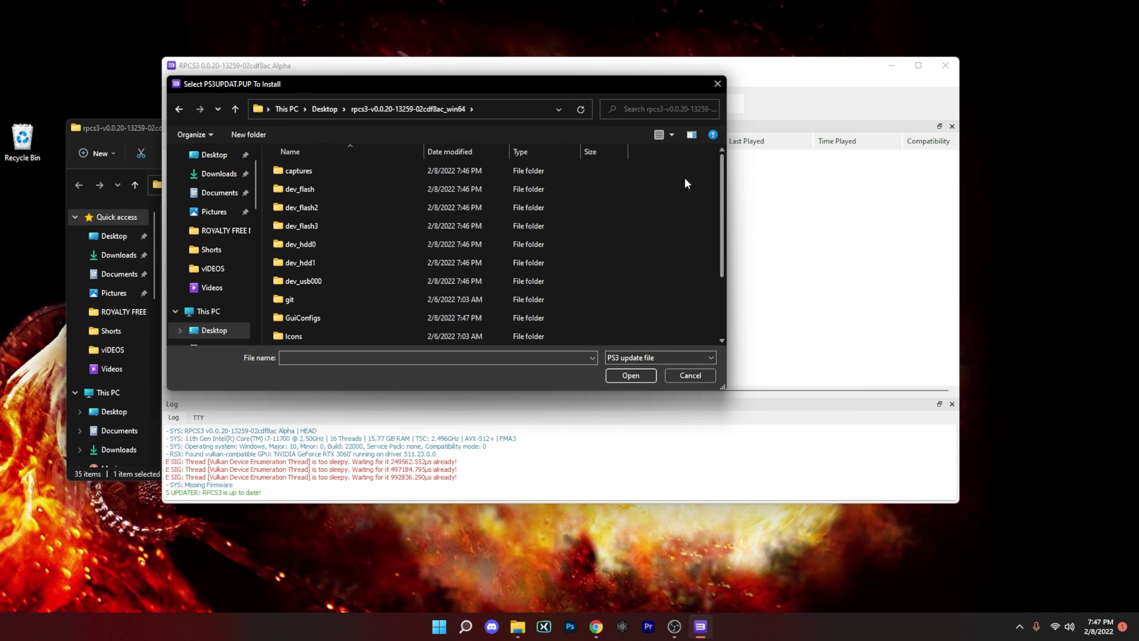
scroll(432, 231, down, 2)
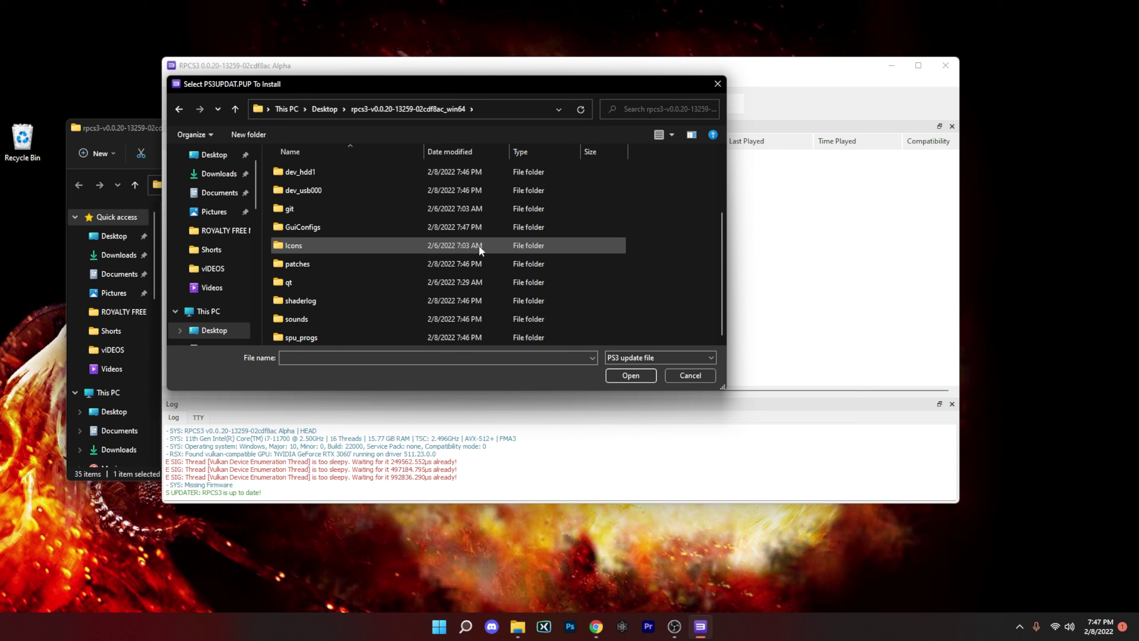
click(684, 356)
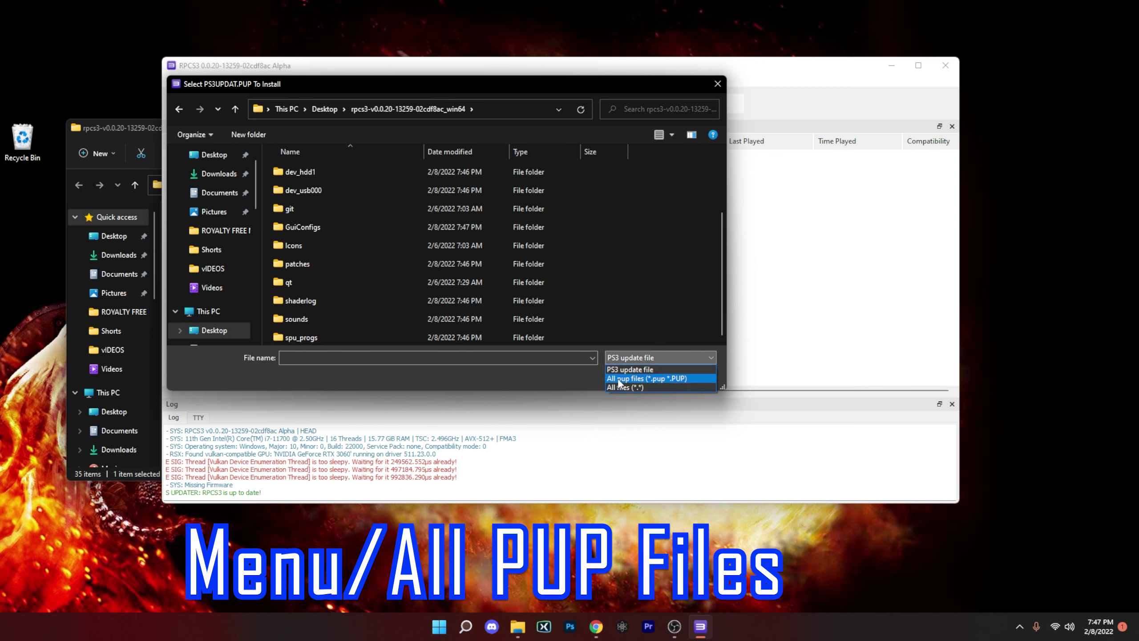
click(650, 378)
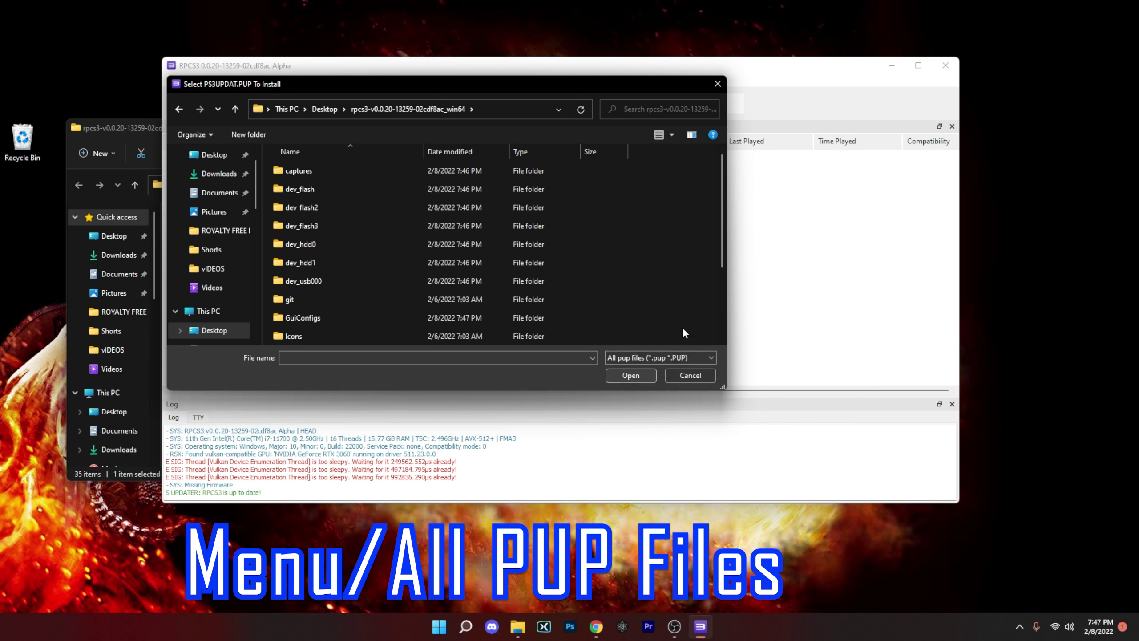
scroll(722, 230, down, 1)
drag(722, 230, 709, 299)
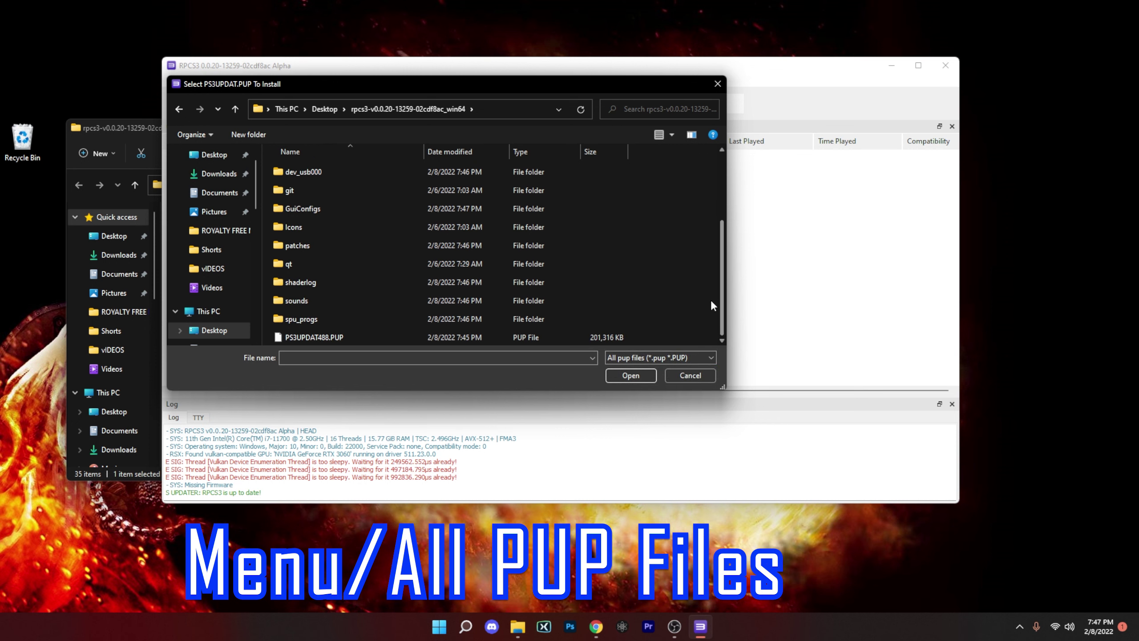
double_click(463, 335)
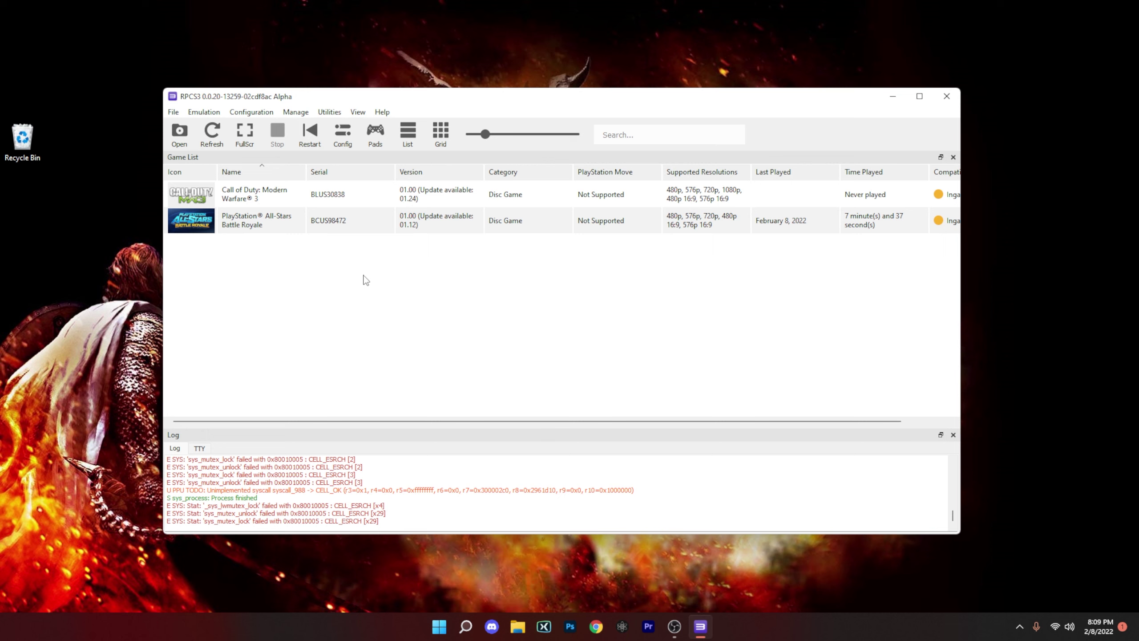
Open Pads settings, keep the XInput handler for Player 1, and begin remapping R1
click(371, 138)
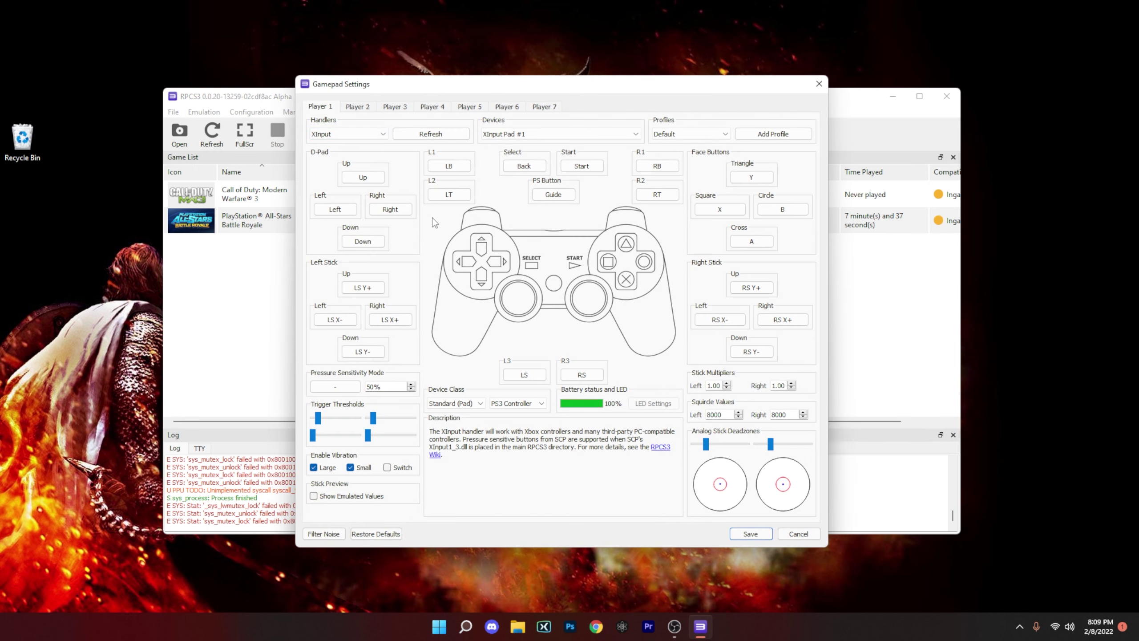
drag(399, 87, 392, 81)
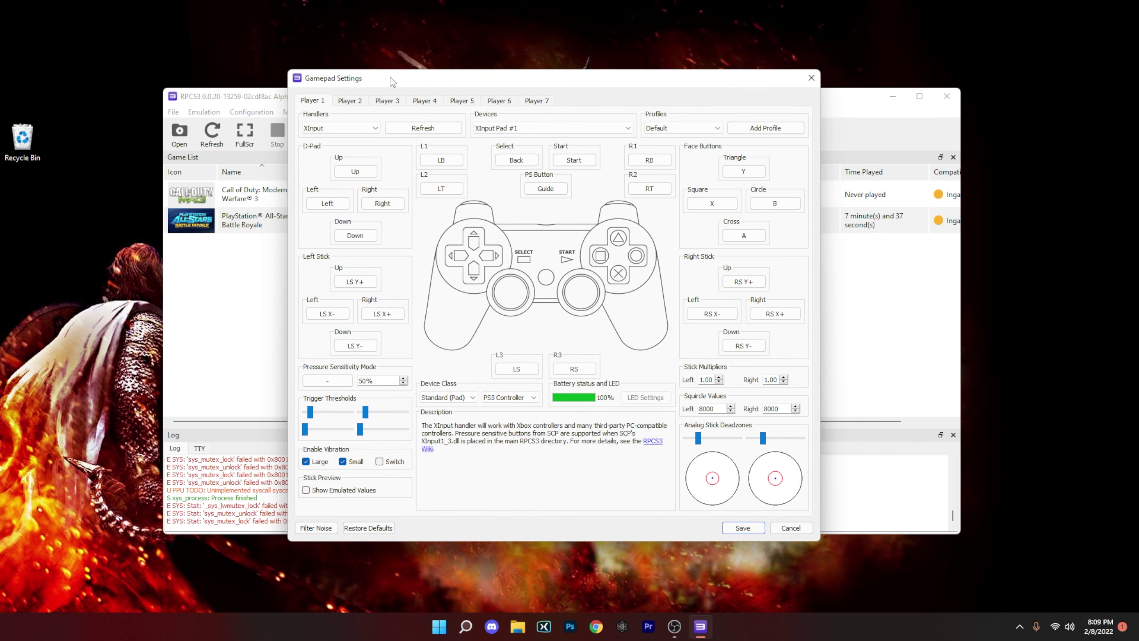
click(340, 128)
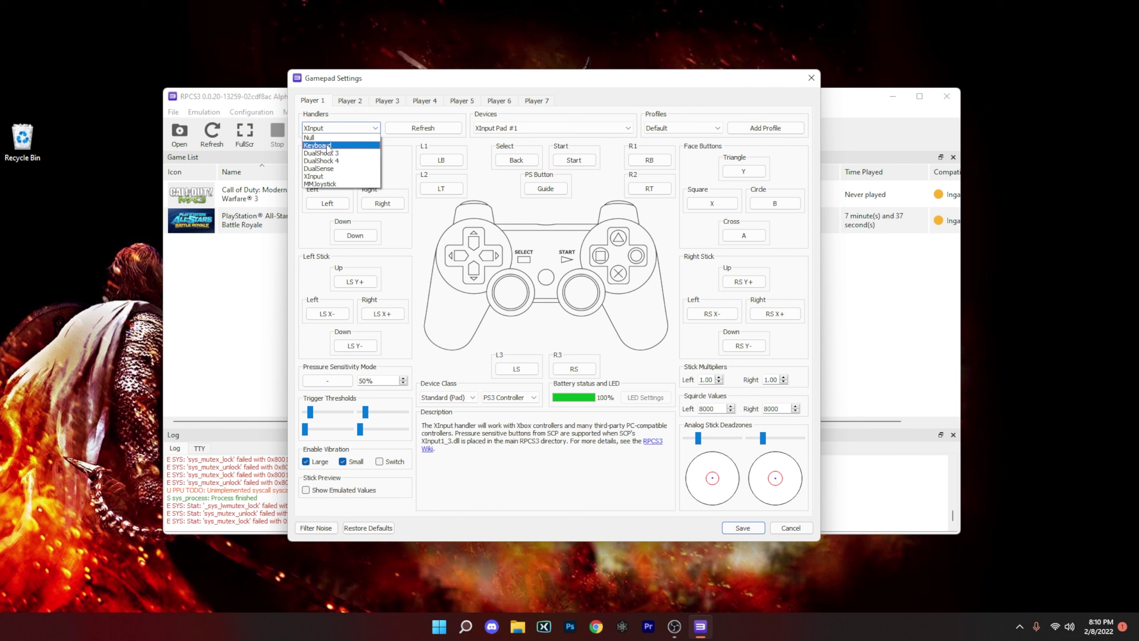
click(342, 177)
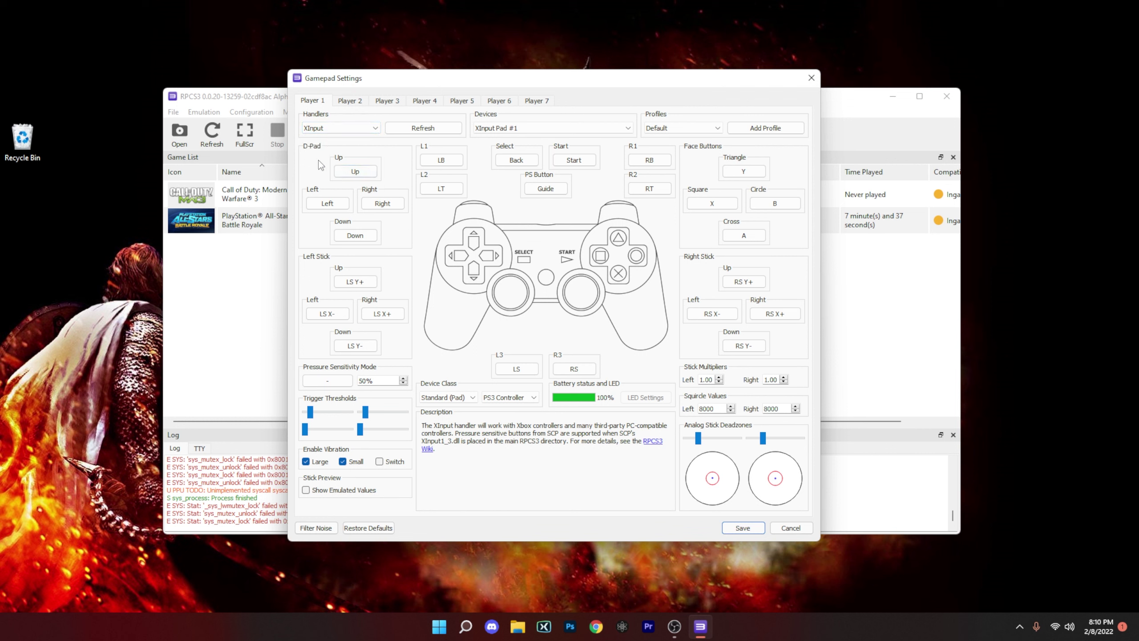
click(654, 163)
Save the controller settings and pick the Desktop's PS3 gAMES folder in Add Games
click(742, 528)
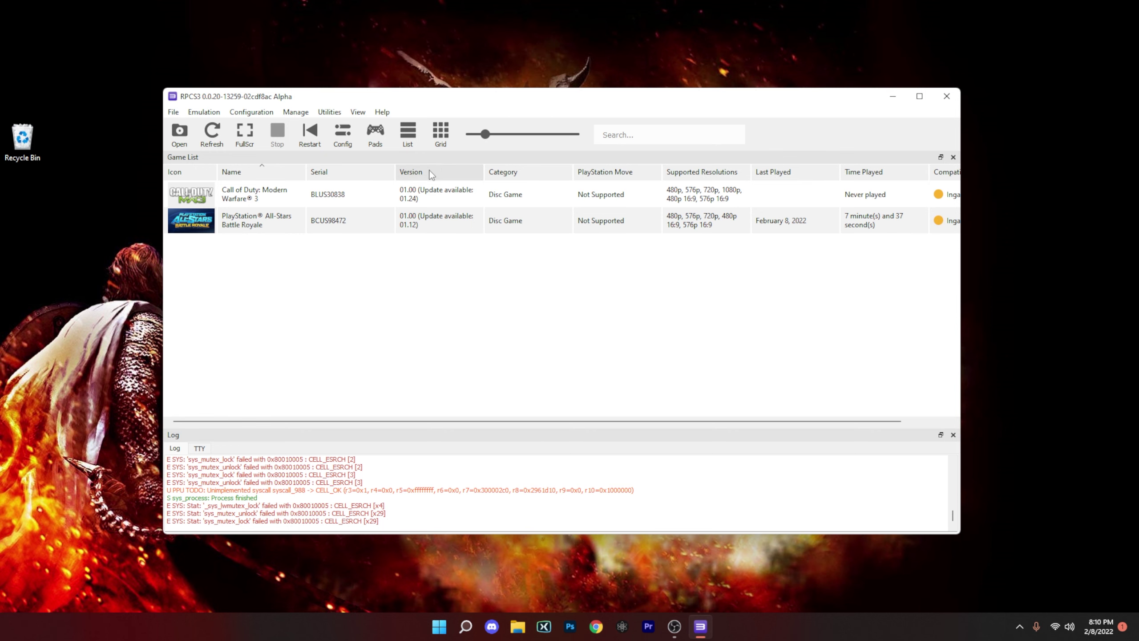
click(173, 112)
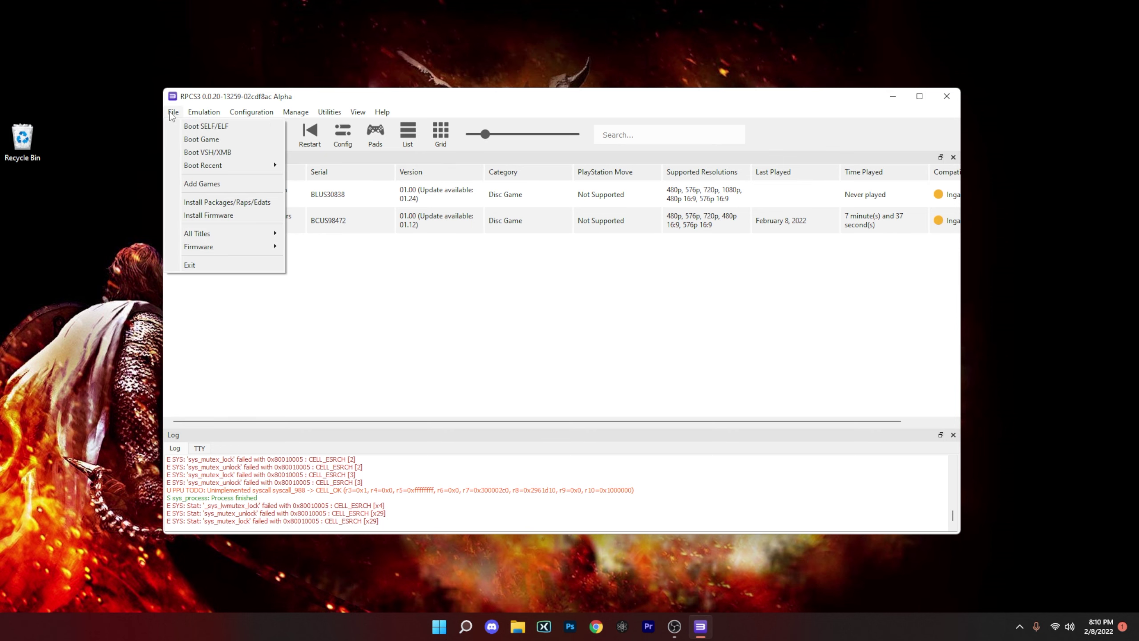
click(200, 184)
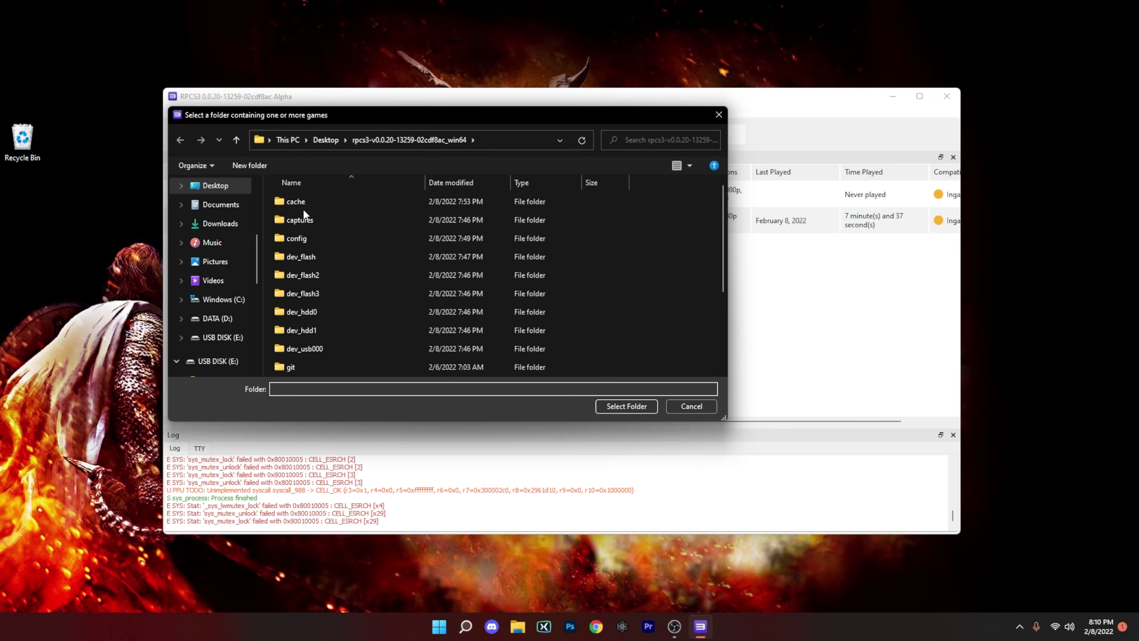
click(216, 189)
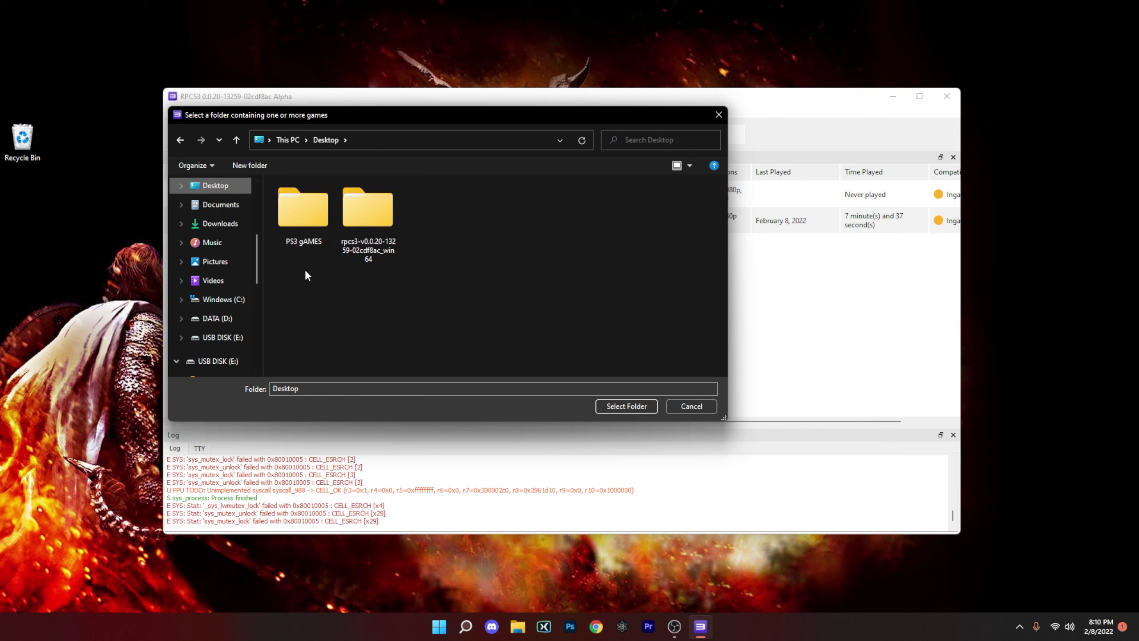
click(300, 214)
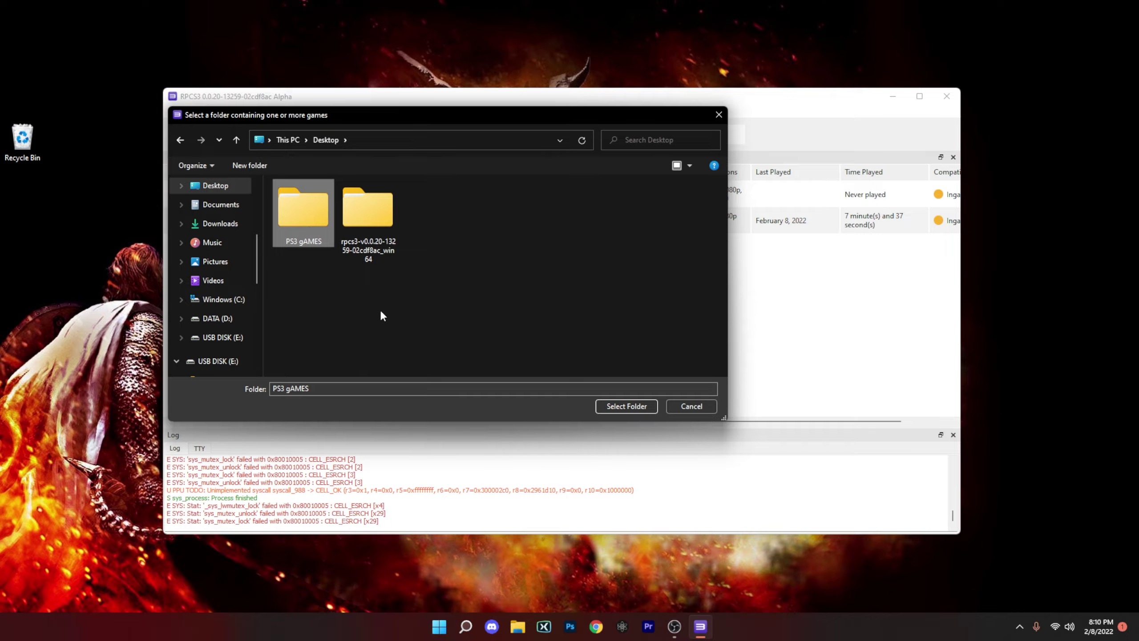
Confirm the PS3 gAMES folder to add its games to RPCS3
click(617, 402)
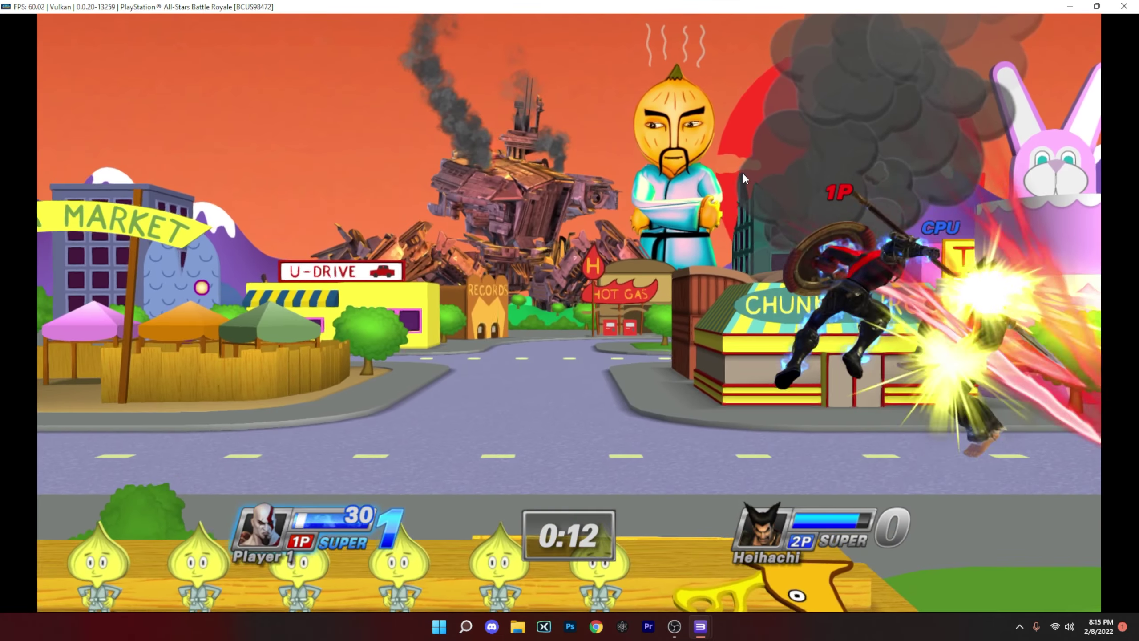